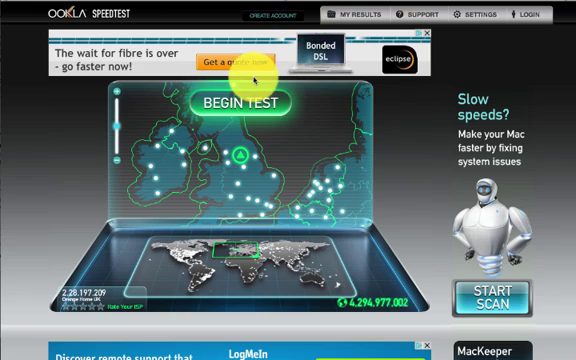
Start the speed test with BEGIN TEST so it picks the best server by ping.
left_click(249, 109)
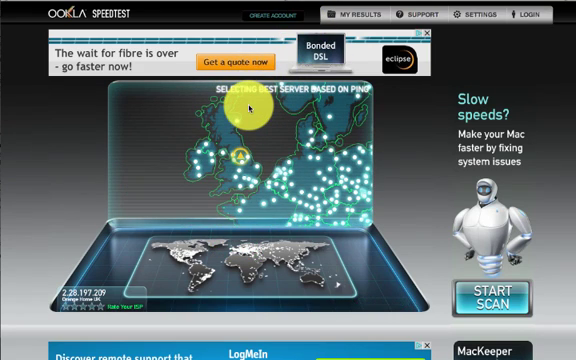